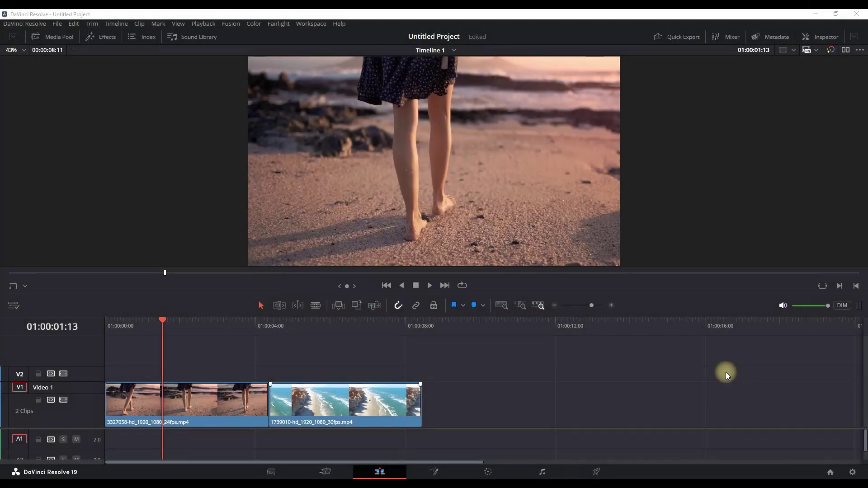
Show the Effects library's Video Transitions list and locate the Fusion Transitions group.
left_click(108, 37)
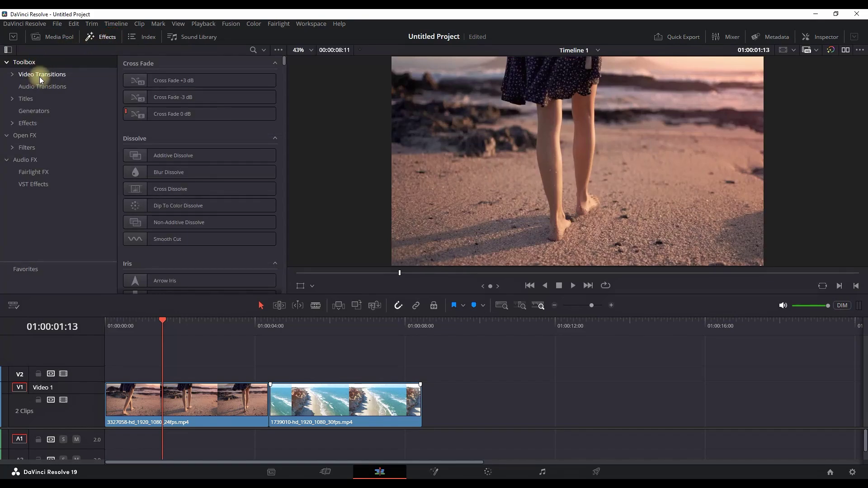
left_click(39, 77)
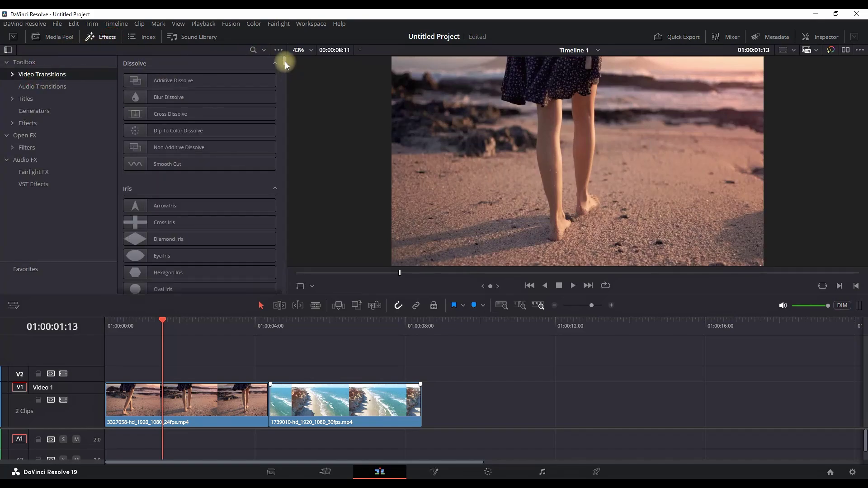
scroll(286, 69, "down", 15)
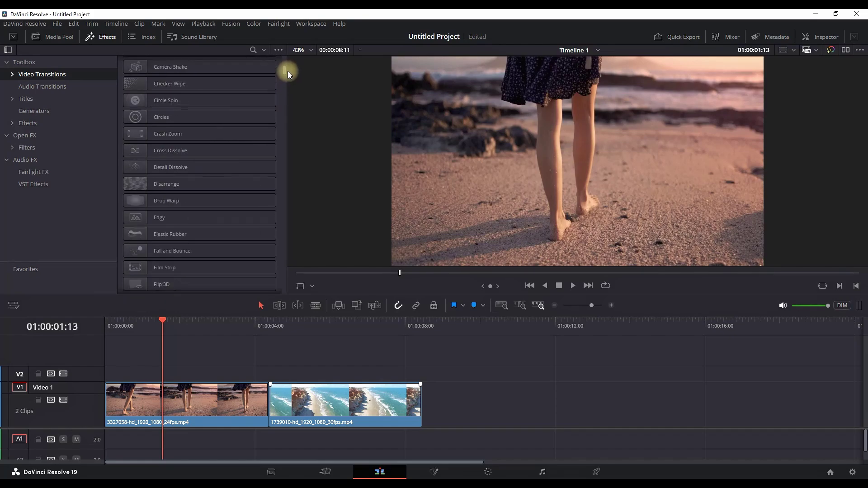
scroll(287, 71, "up", 3)
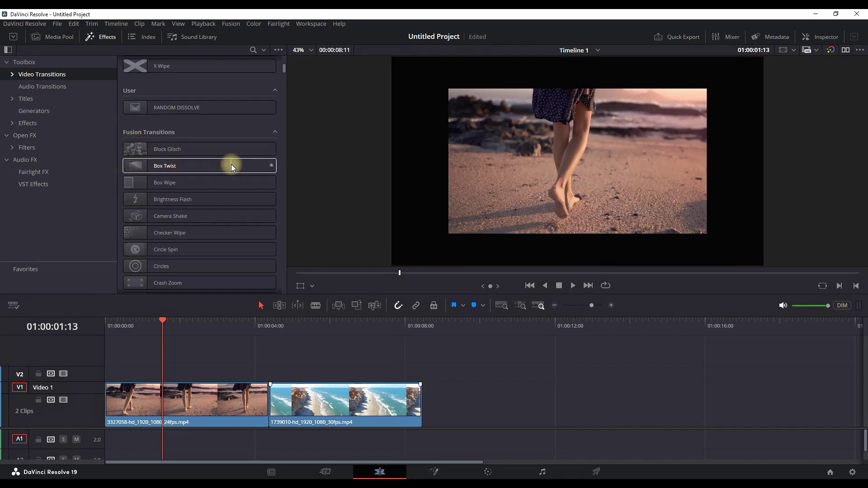
Drop Box Twist onto the cut between the two V1 beach clips and play it back.
left_click_drag(232, 164, 267, 400)
key("shift+Right")
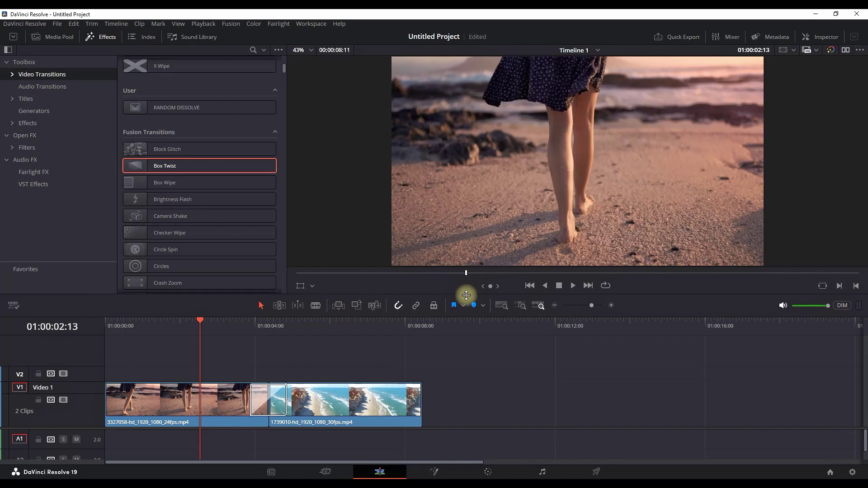
left_click(573, 285)
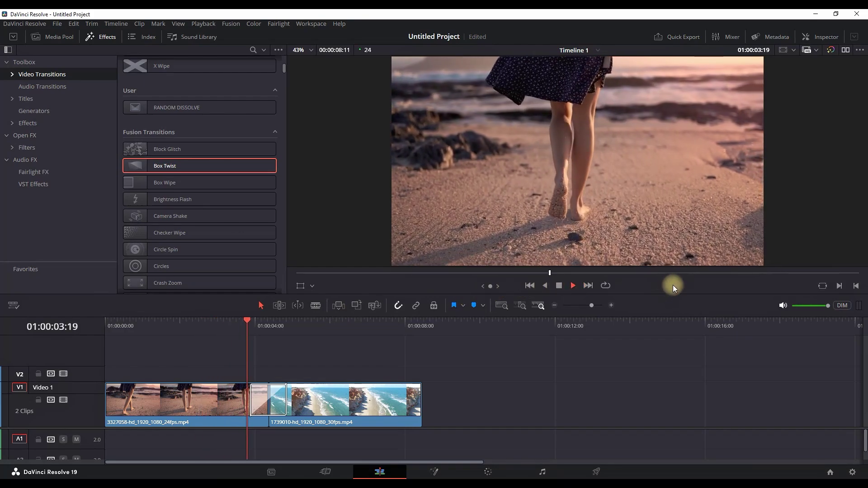
key("space")
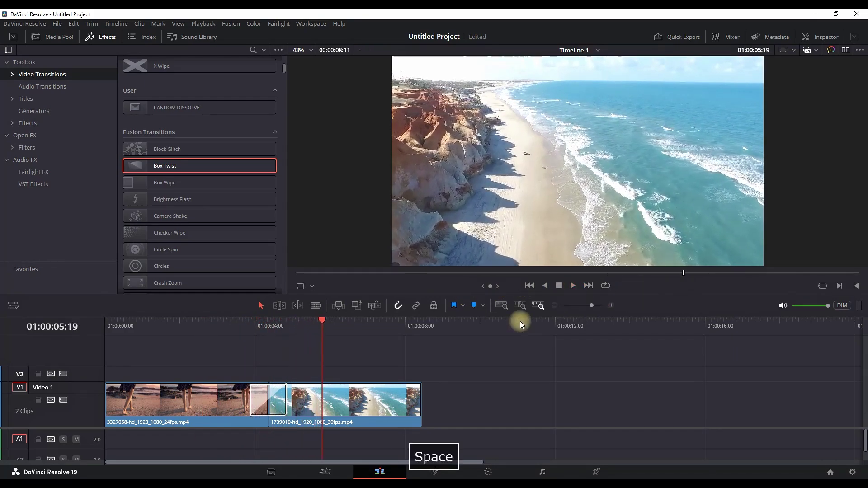
left_click(269, 326)
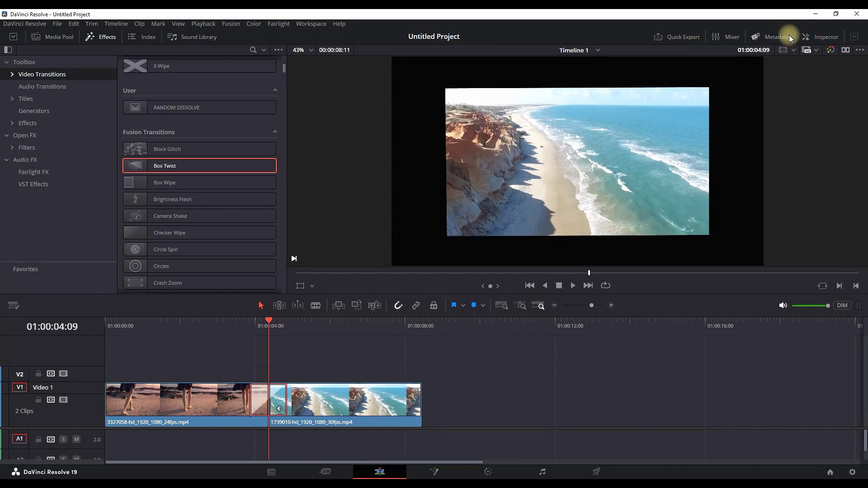
Raise the Box Twist's Twist to 4 in the Inspector and preview the result.
left_click(814, 38)
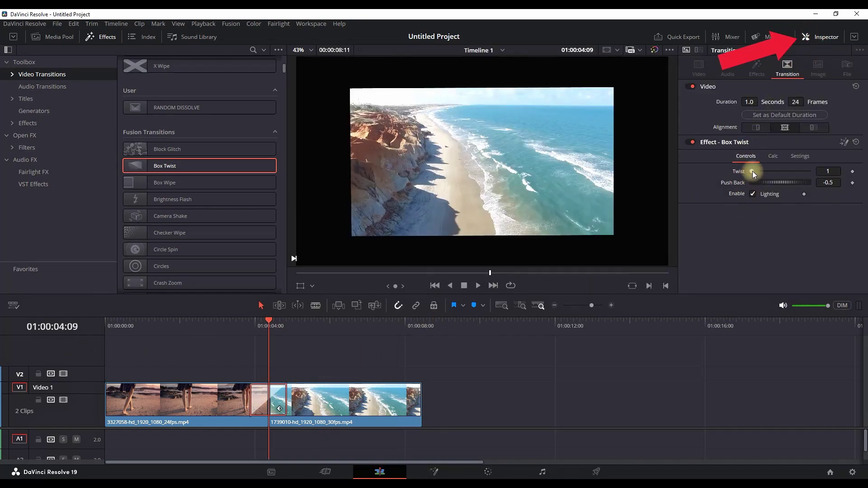
left_click_drag(753, 175, 799, 178)
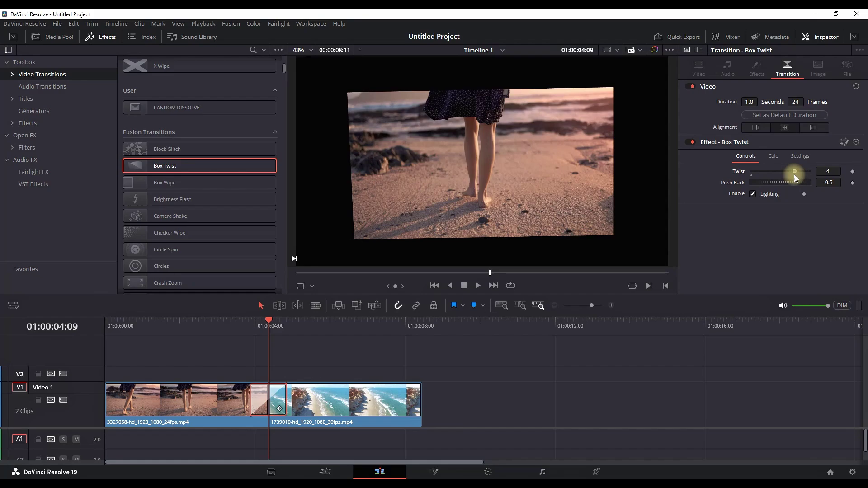
left_click(236, 322)
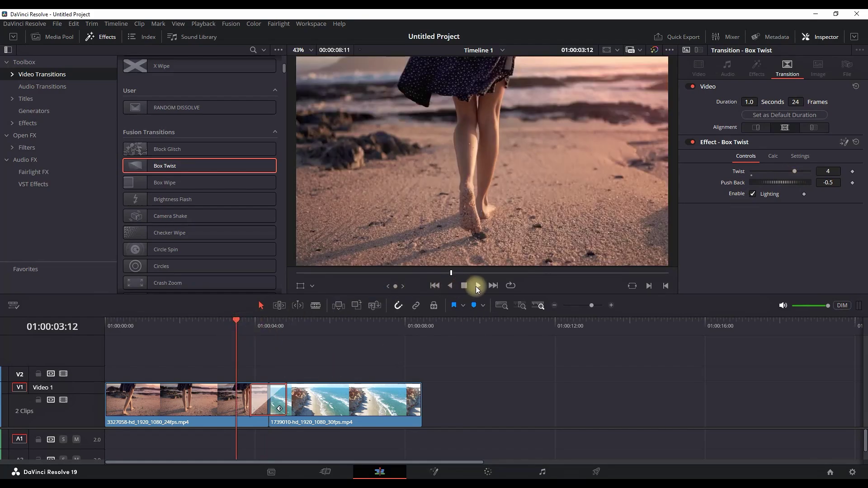
left_click(477, 286)
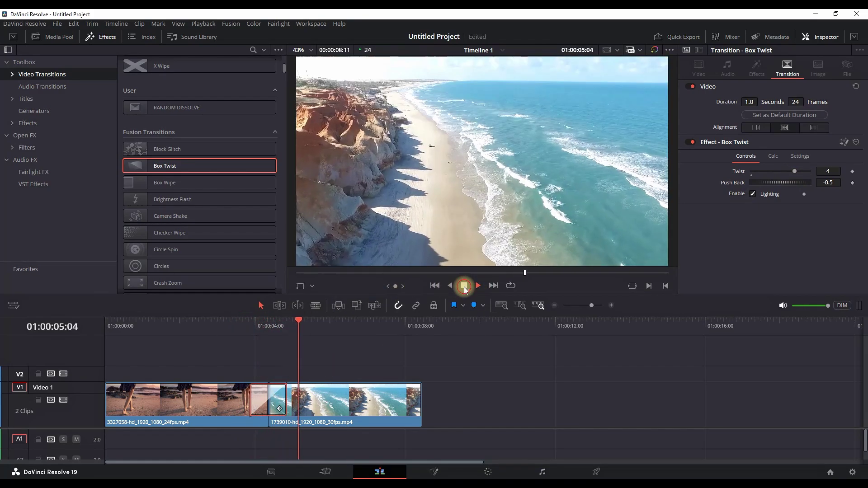
left_click(464, 286)
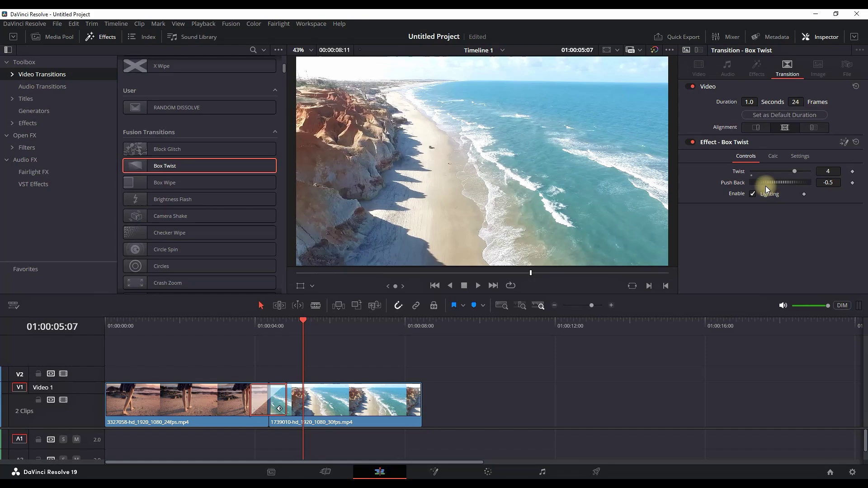
left_click(271, 324)
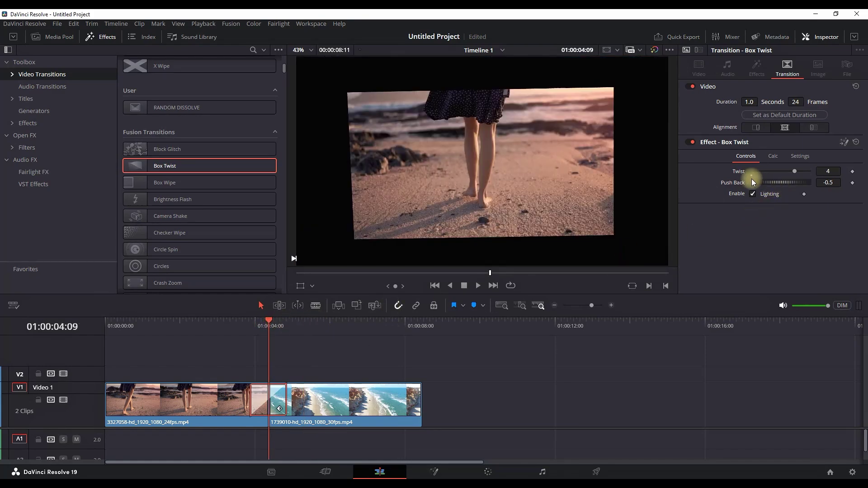
Set Push Back to -1.761, replay the transition, then delete the Box Twist.
left_click_drag(763, 184, 714, 185)
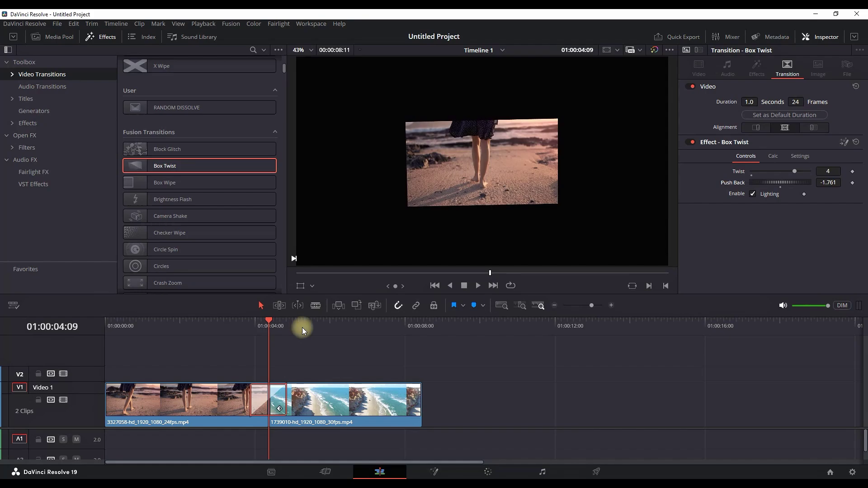
left_click(230, 328)
left_click(478, 286)
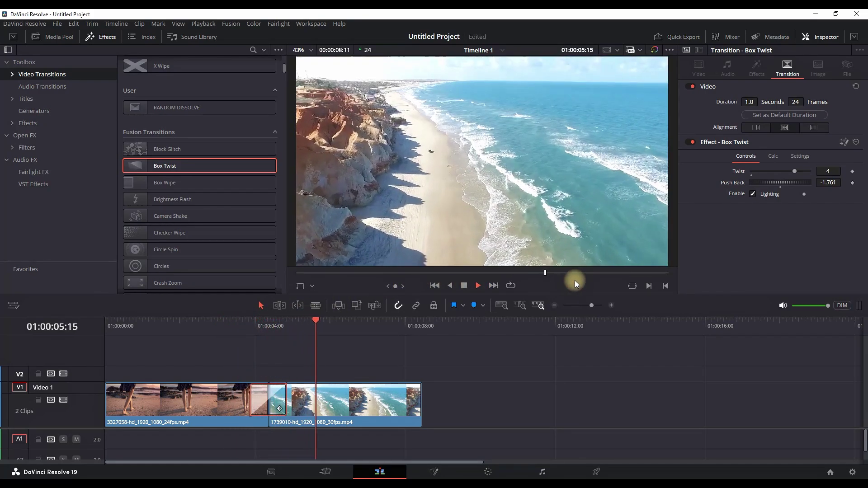
key("space")
left_click(589, 370)
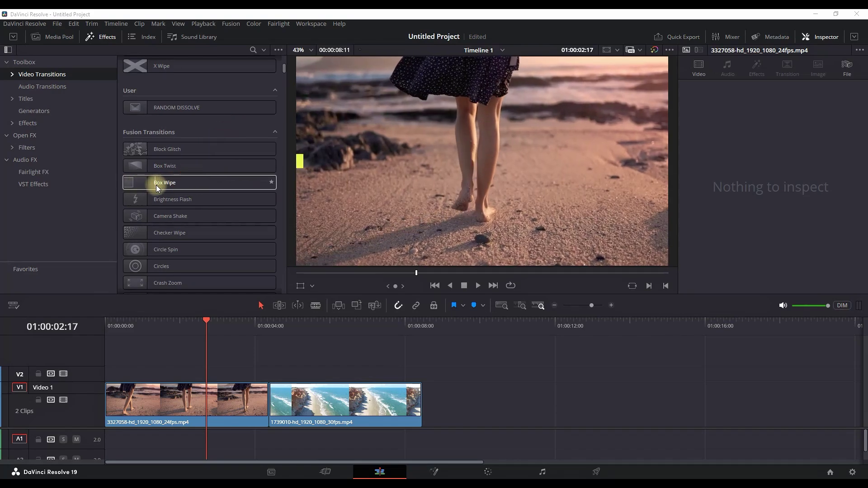
Add a Box Wipe at the edit point between the clips and preview it.
double_click(185, 185)
key("space")
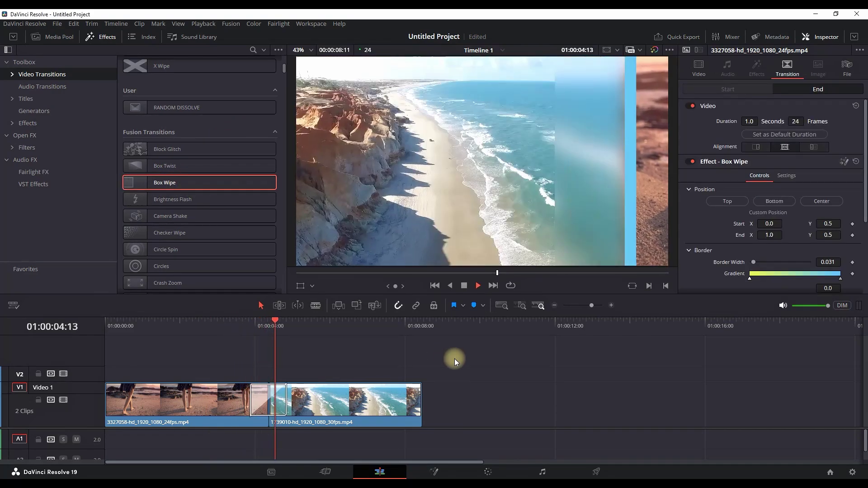
key("space")
left_click(270, 326)
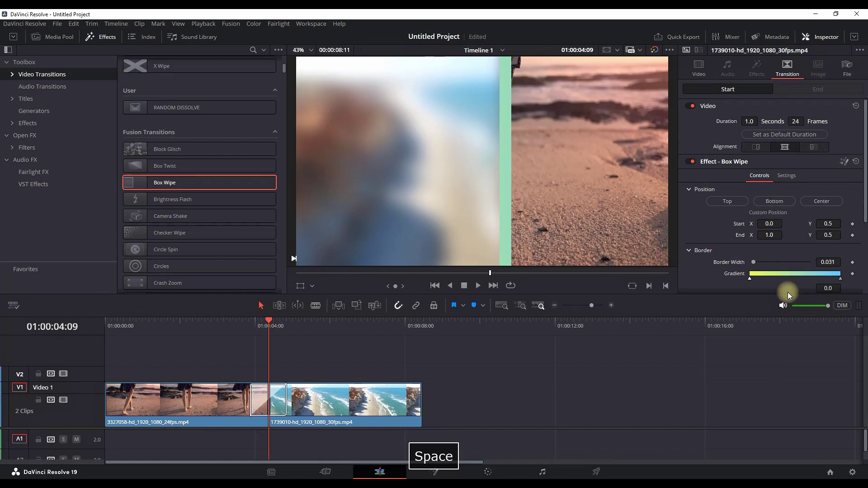
Change the Box Wipe's border colour to cyan #52eee1.
scroll(824, 186, "down", 4)
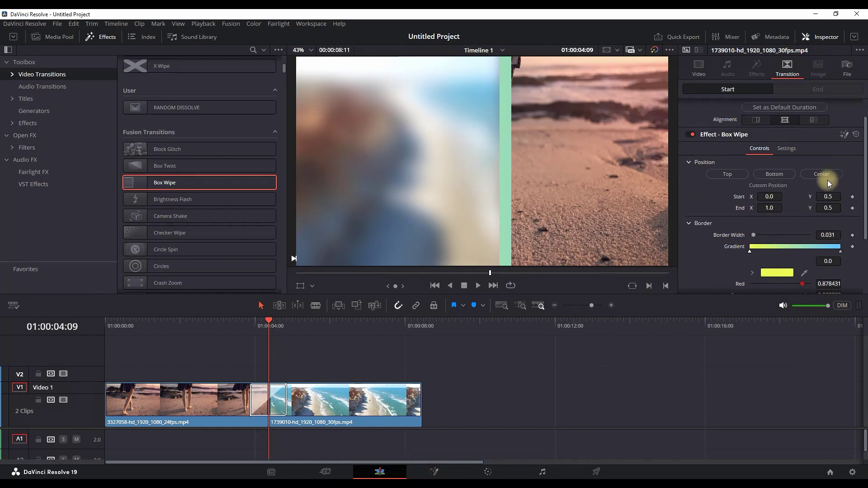
left_click(776, 218)
left_click_drag(465, 156, 783, 254)
left_click(725, 232)
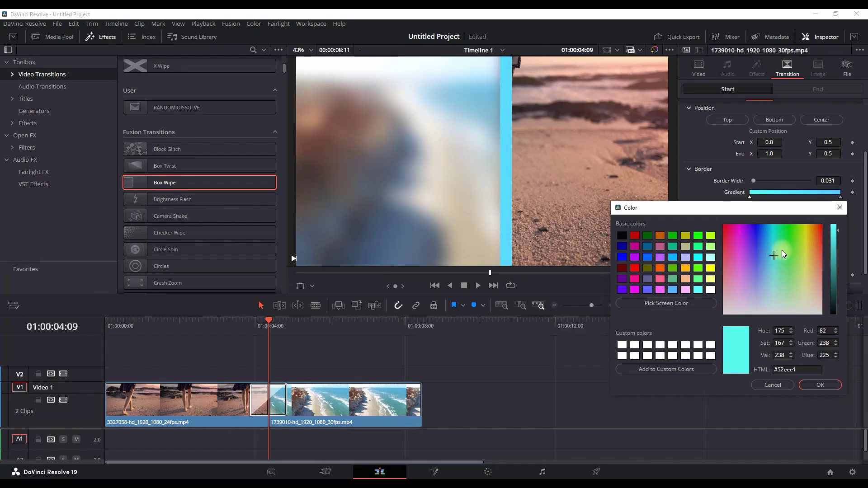
left_click(802, 386)
Set Box Wipe Blur Amount to 11.8, Blur Width to 0.299, and the Top position preset.
scroll(733, 204, "down", 1)
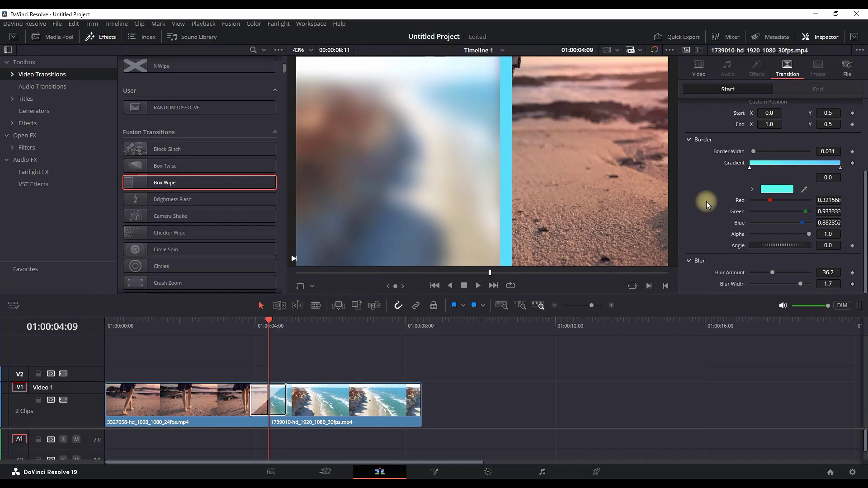
mouse_move(773, 275)
left_mouse_down()
mouse_move(792, 273)
mouse_move(757, 275)
left_mouse_up()
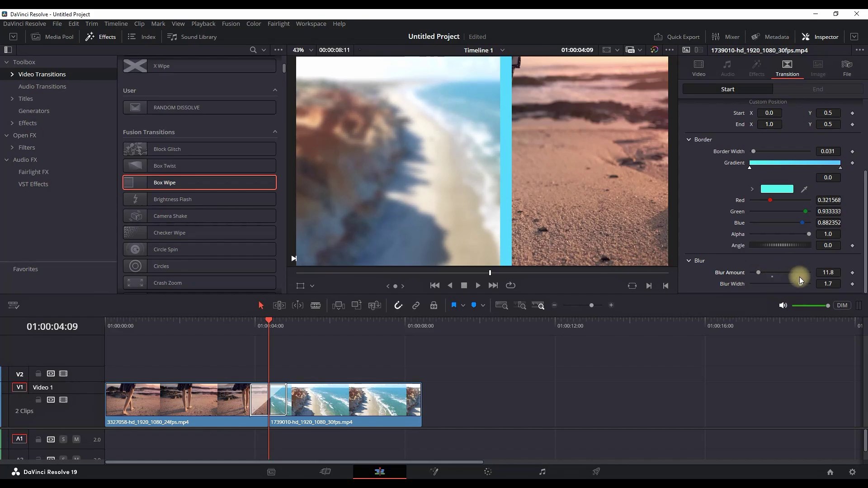
left_click_drag(783, 285, 760, 284)
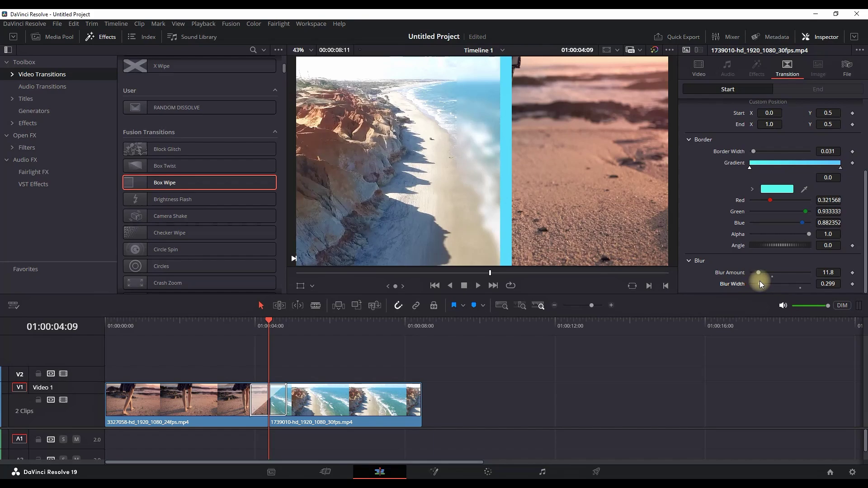
scroll(764, 271, "up", 3)
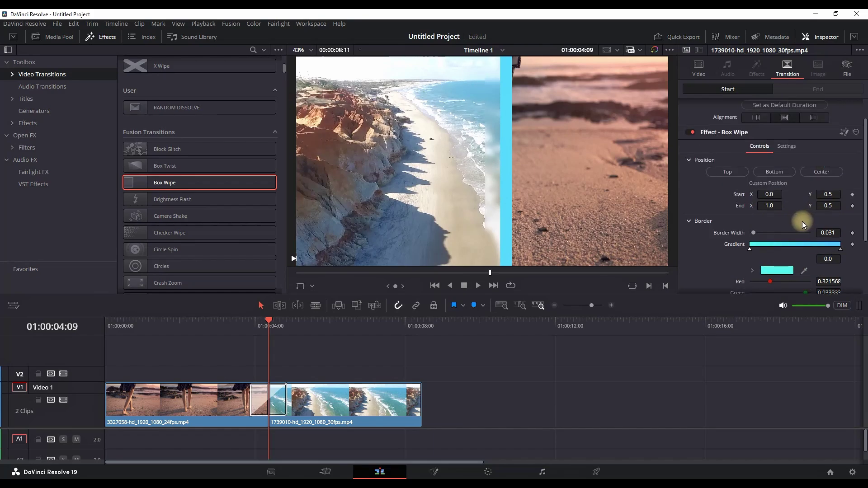
left_click(728, 171)
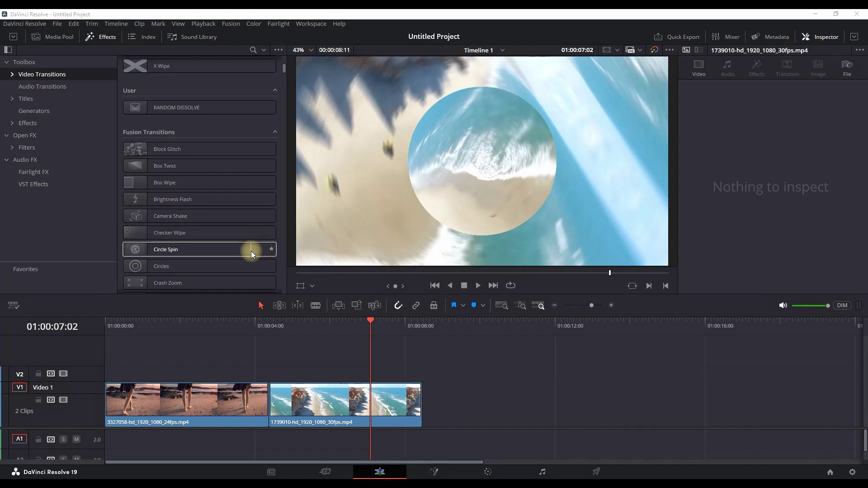
Drop Circle Spin onto the cut between the beach clips and cue the playhead before it.
left_click_drag(251, 251, 262, 396)
left_click(232, 326)
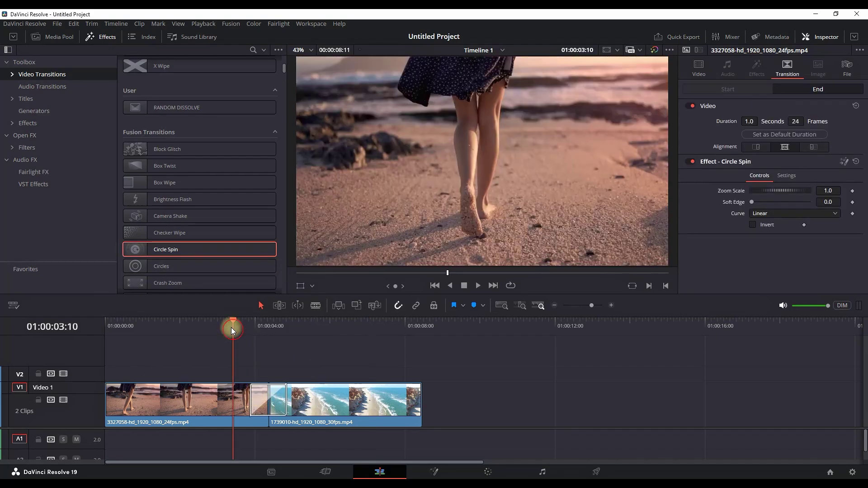
Preview Circle Spin, then try a larger Zoom Scale before resetting it to 1.0.
key("space")
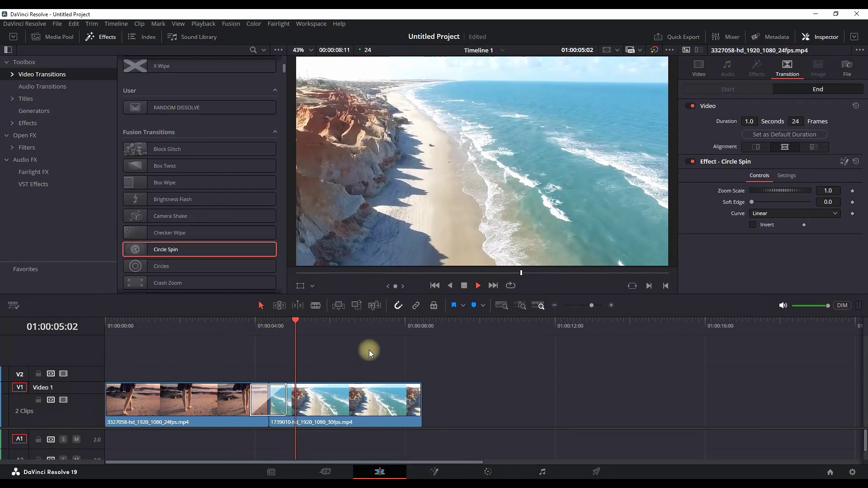
key("space")
left_click(258, 395)
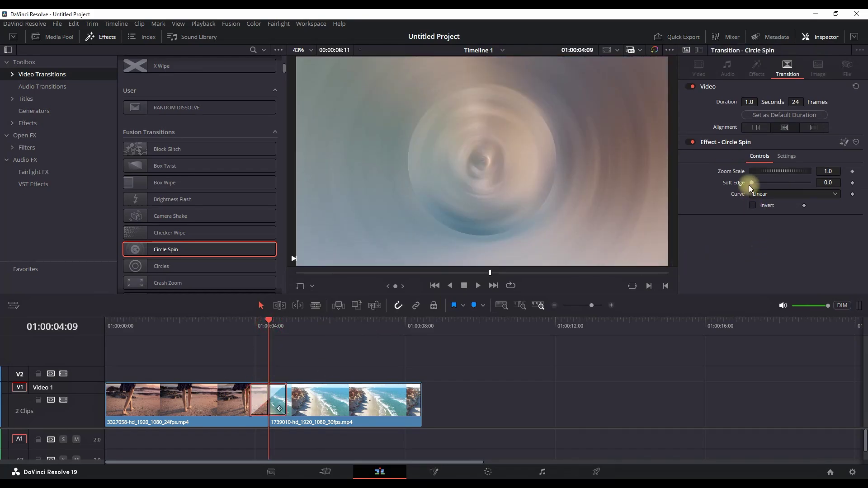
left_click_drag(760, 174, 791, 175)
double_click(743, 174)
Replay the Circle Spin transition, then delete it from the cut.
left_click(225, 347)
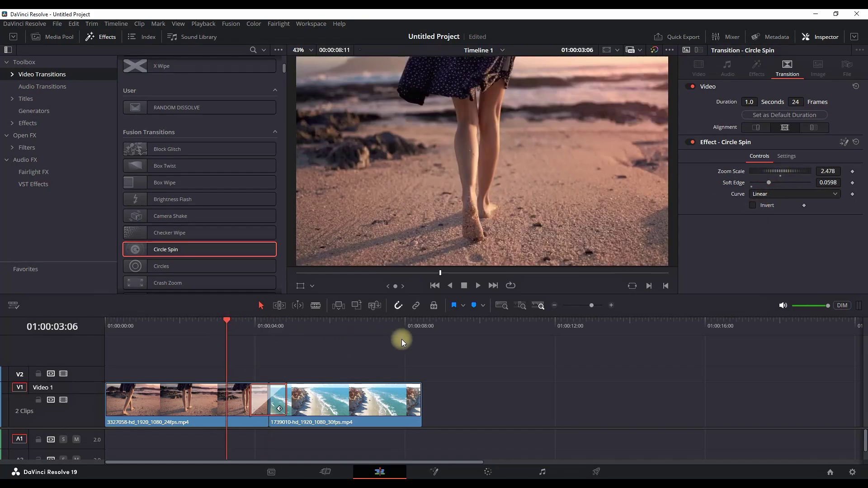
key("space")
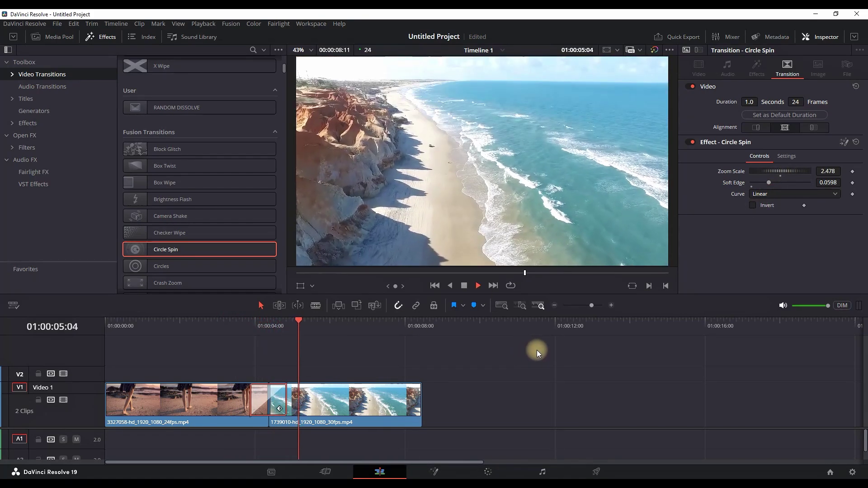
key("space")
key("Delete")
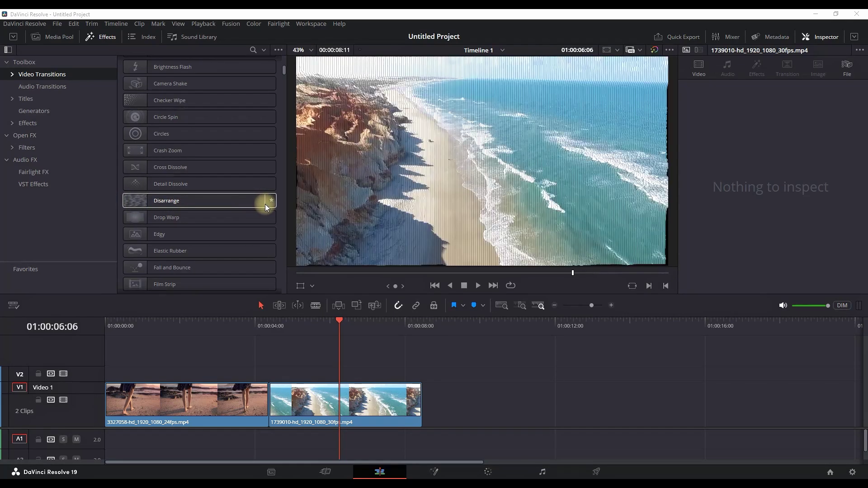
Drop the Disarrange transition onto the cut and preview it.
left_click_drag(265, 203, 268, 402)
left_click(220, 325)
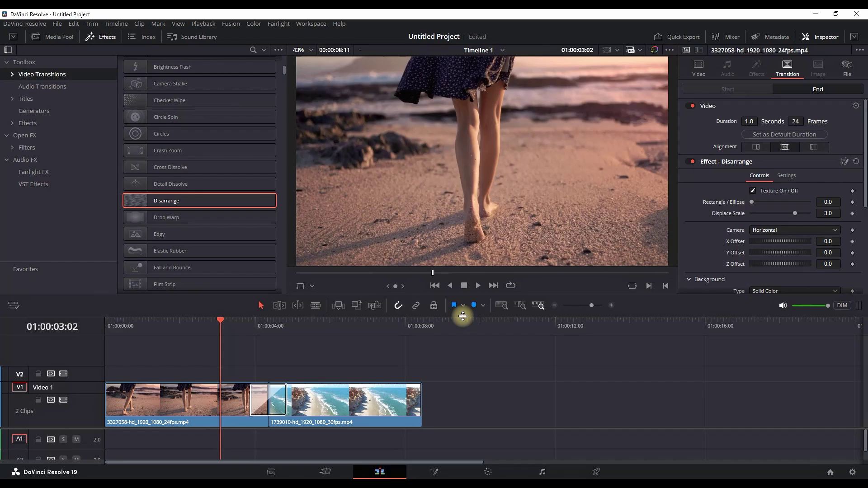
left_click(476, 286)
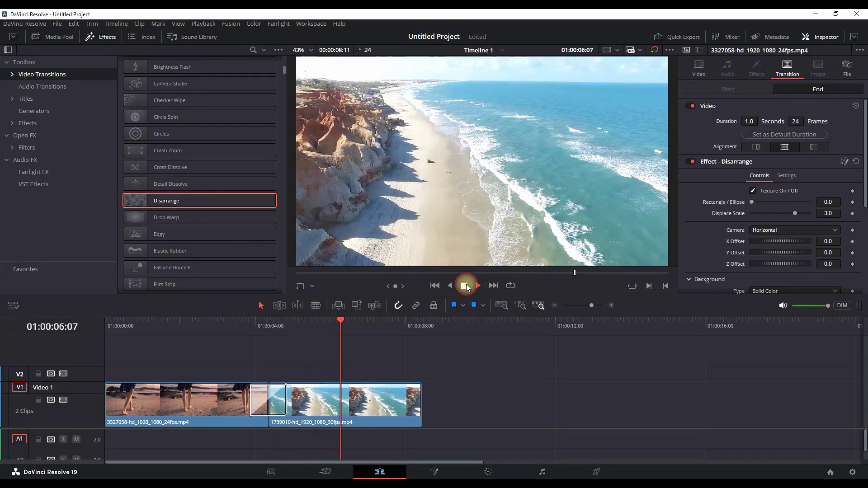
left_click(464, 284)
left_click_drag(262, 327, 268, 326)
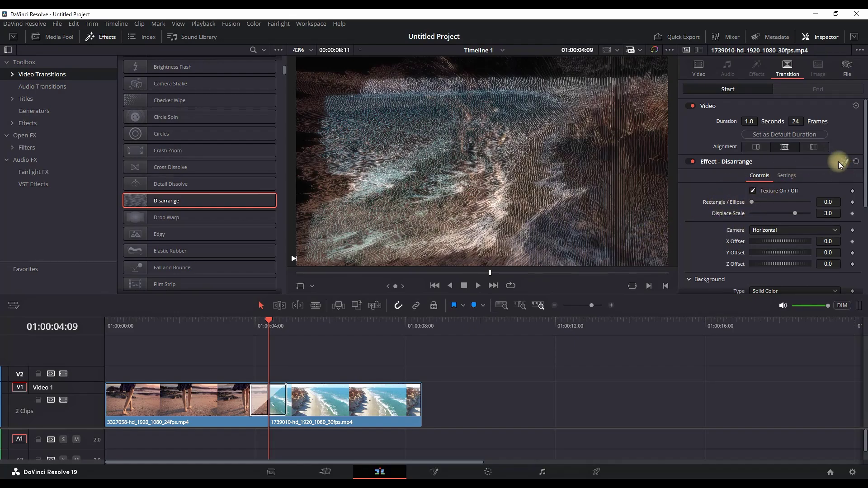
Try Disarrange's Rectangle/Ellipse, Displace Scale 3.0, Vertical/Horizontal camera, and set Glow Blend to 0.378.
scroll(838, 164, "down", 2)
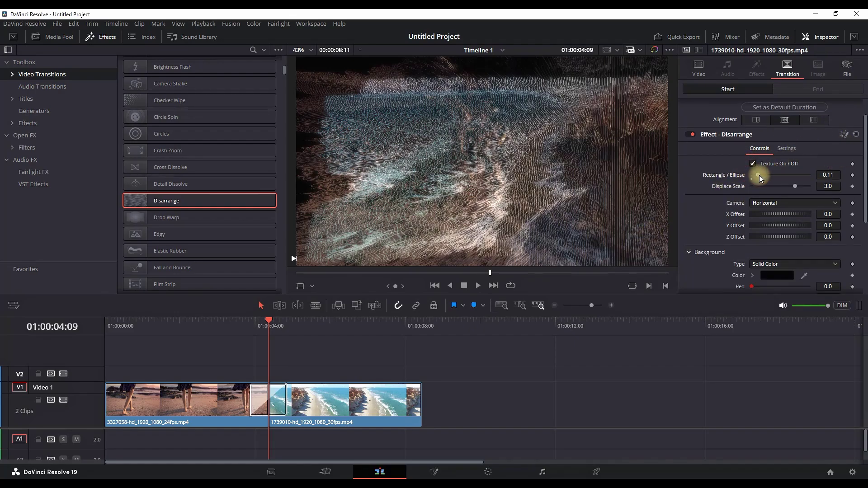
left_click_drag(760, 178, 812, 189)
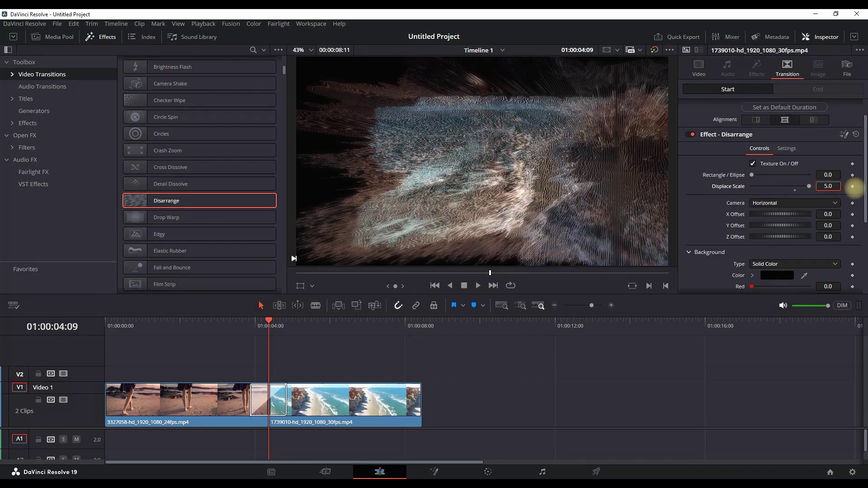
left_click(853, 186)
left_click(773, 204)
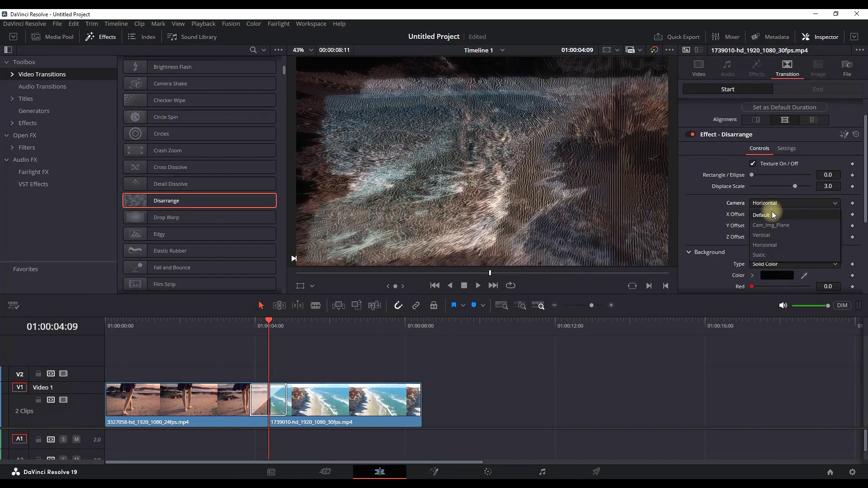
left_click(762, 232)
left_click(767, 202)
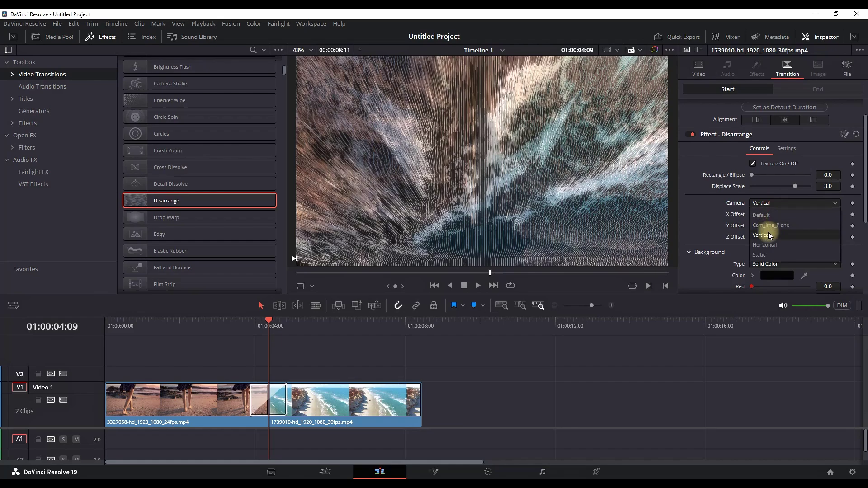
left_click(768, 242)
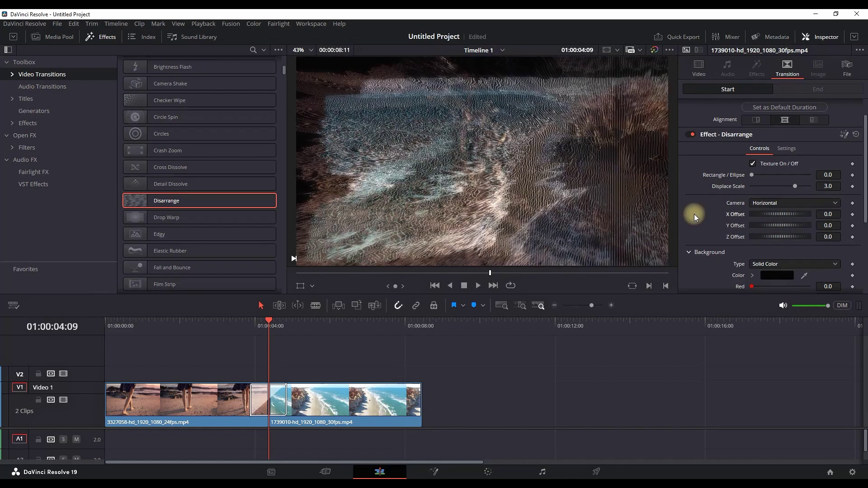
scroll(694, 214, "down", 5)
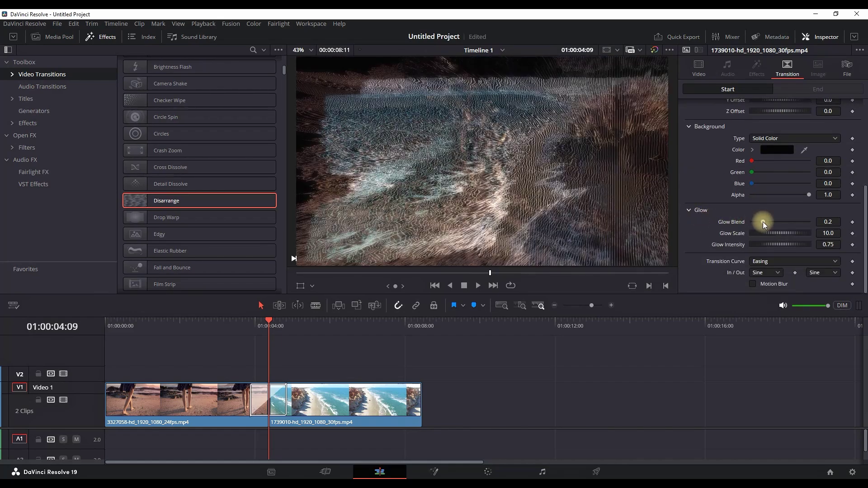
mouse_move(770, 224)
left_mouse_down()
mouse_move(794, 224)
mouse_move(759, 226)
mouse_move(774, 226)
left_mouse_up()
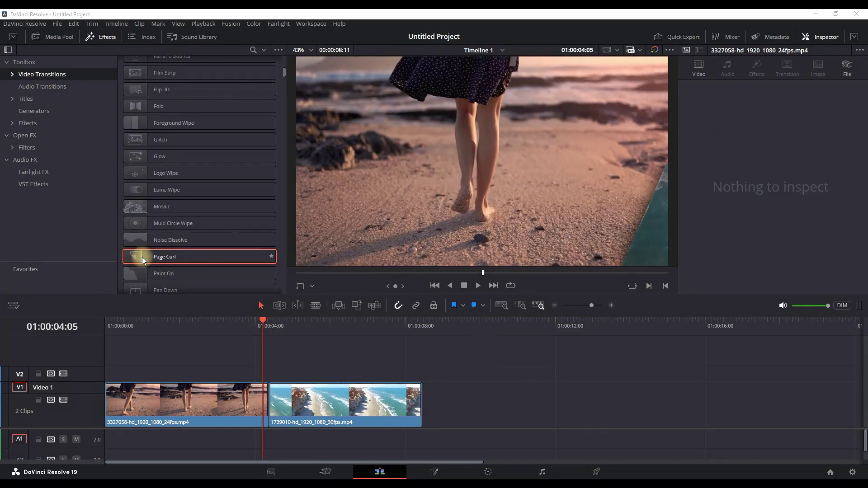
Drop a Page Curl transition onto the V1 cut and preview it.
left_click_drag(251, 259, 269, 399)
left_click(195, 326)
left_click(478, 285)
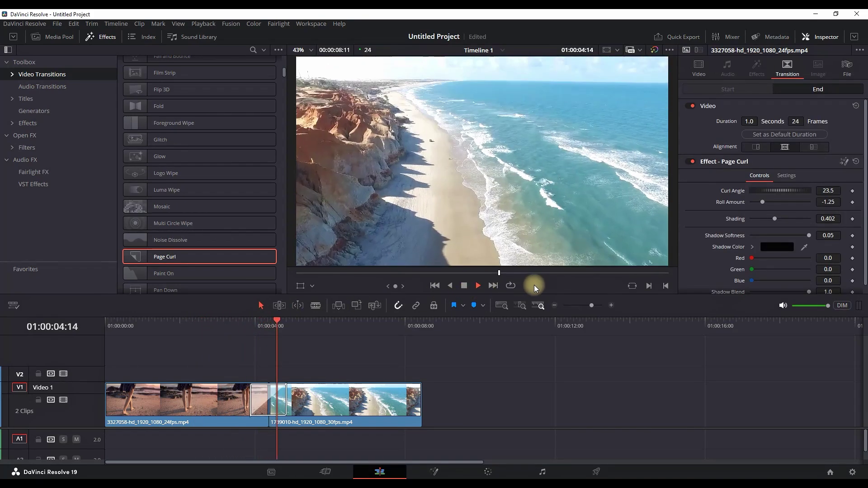
left_click(464, 285)
left_click(268, 329)
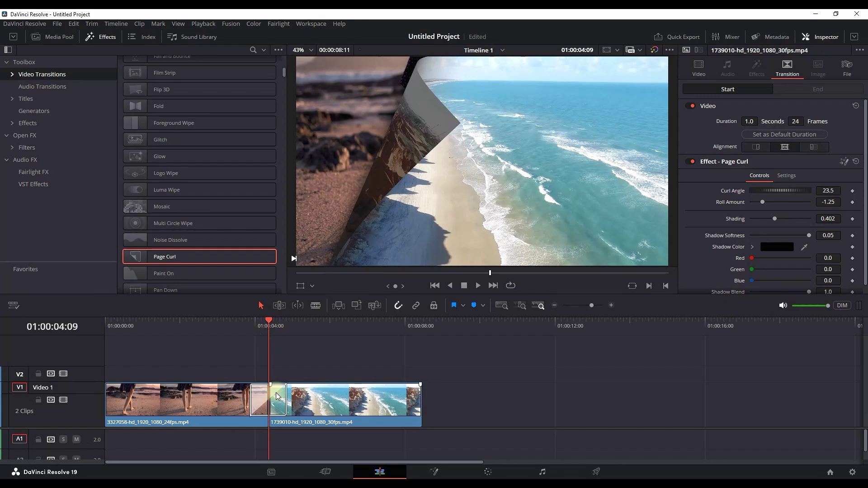
Adjust the Page Curl's Roll Amount in the Inspector.
left_click(278, 406)
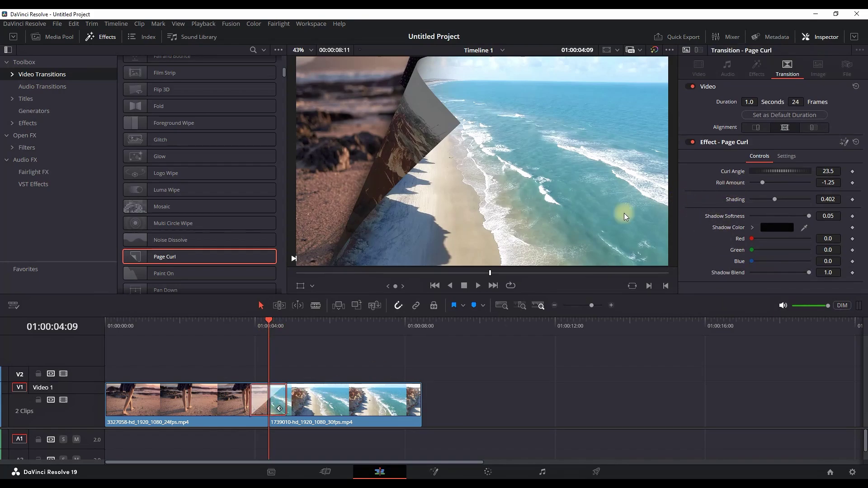
left_click_drag(265, 323, 259, 326)
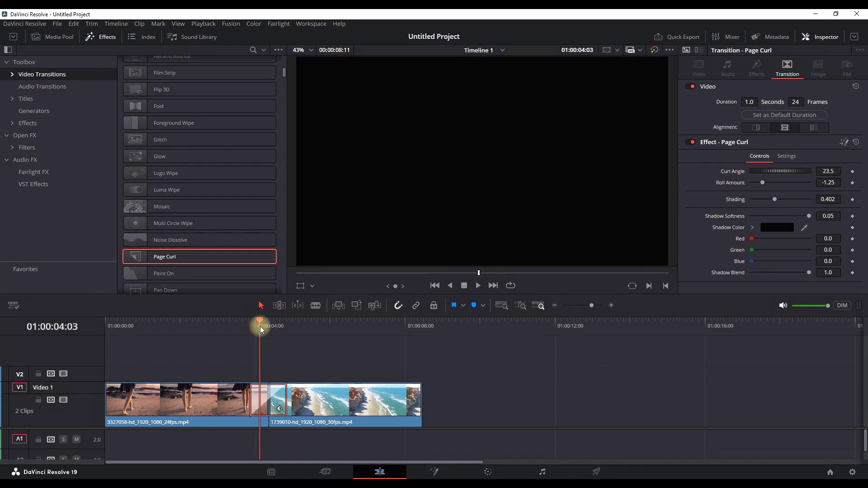
mouse_move(763, 182)
left_mouse_down()
mouse_move(780, 180)
mouse_move(772, 183)
mouse_move(779, 202)
mouse_move(789, 196)
mouse_move(748, 202)
mouse_move(768, 205)
left_mouse_up()
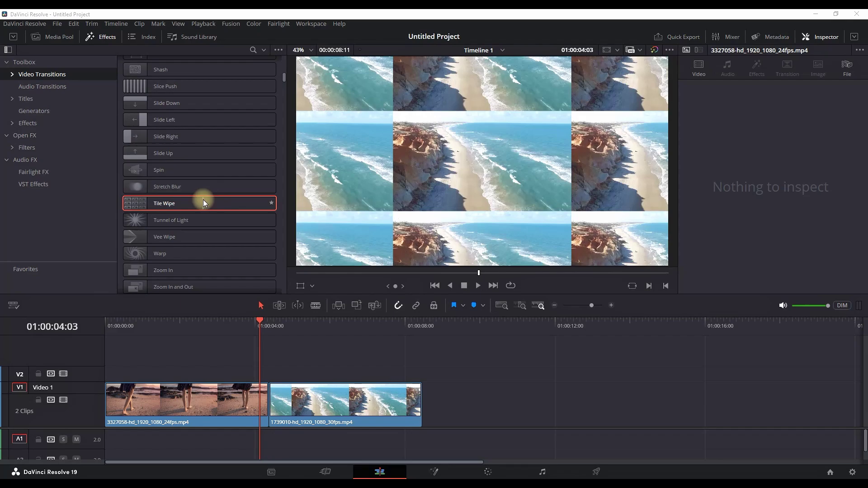
Drop a Tile Wipe transition onto the cut between the beach clips and preview it.
left_click_drag(128, 202, 262, 398)
left_click(207, 321)
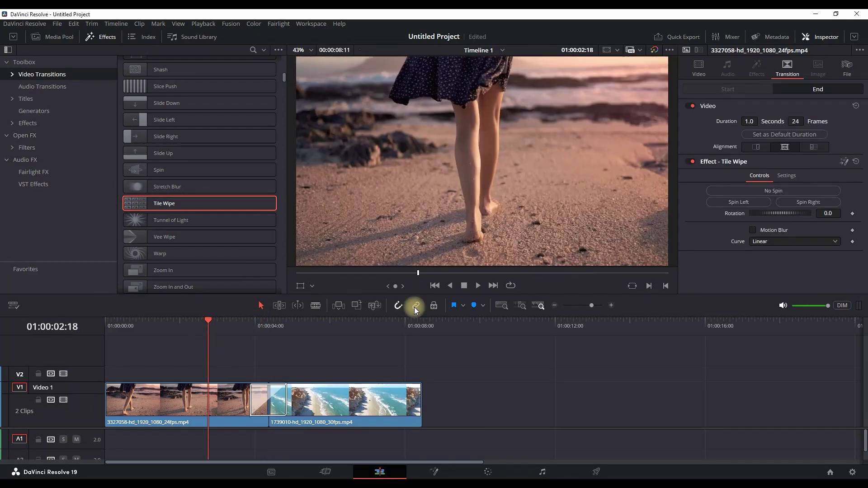
left_click(479, 284)
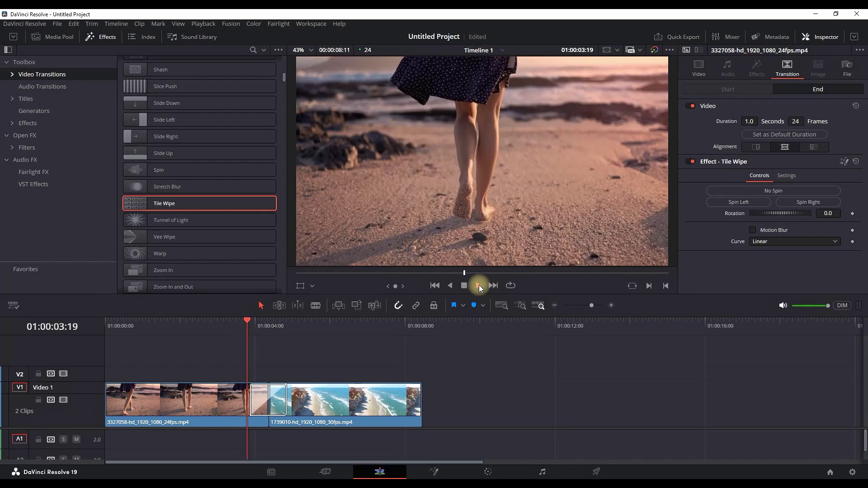
left_click(464, 285)
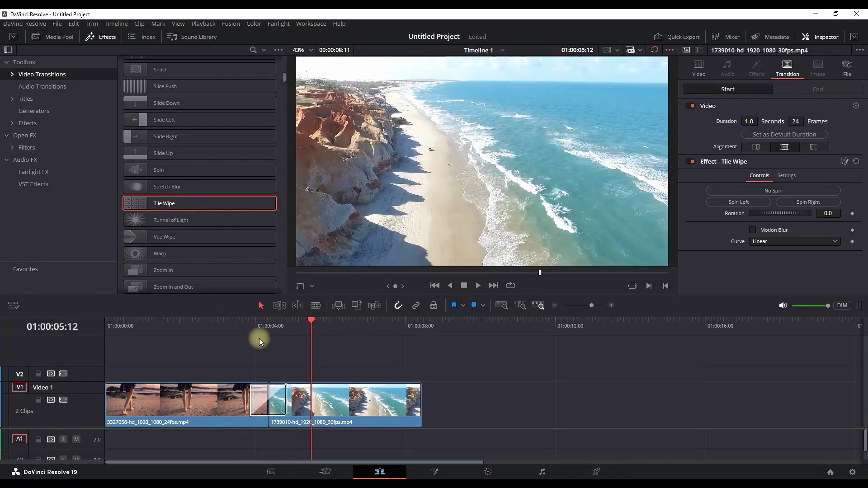
left_click(251, 325)
left_click_drag(256, 327, 277, 327)
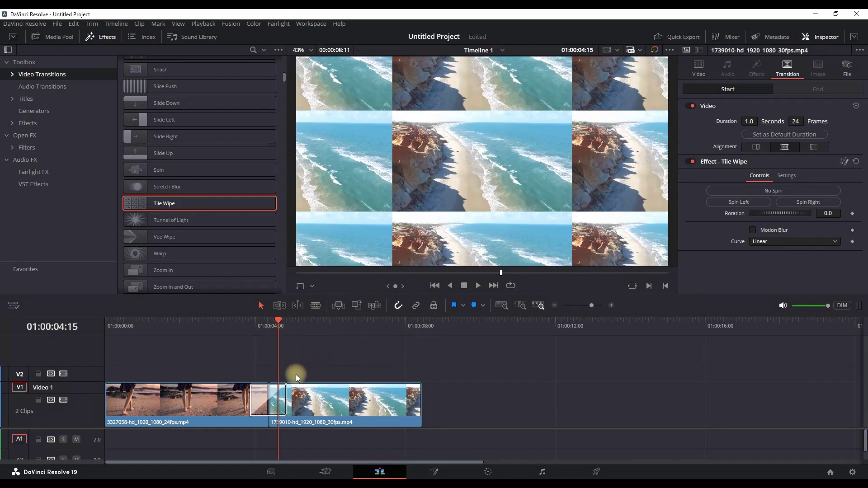
Try Spin Left and Spin Right on the Tile Wipe, then settle on No Spin (rotation 0).
left_click(260, 403)
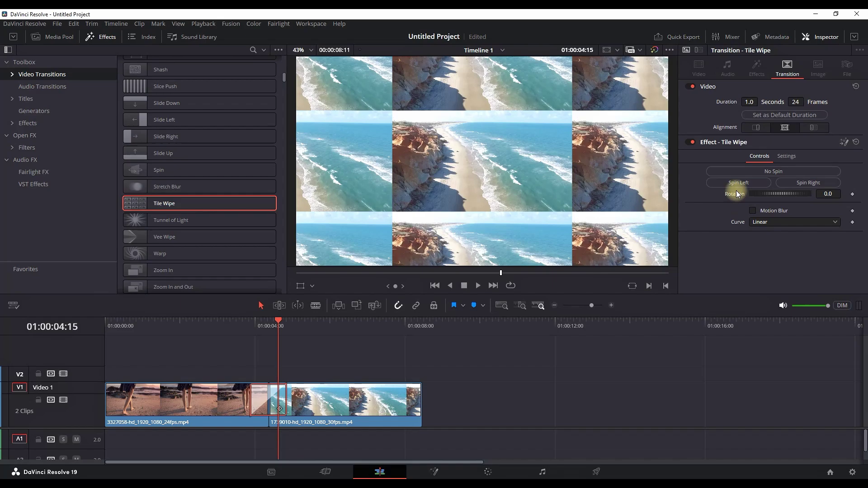
left_click(737, 183)
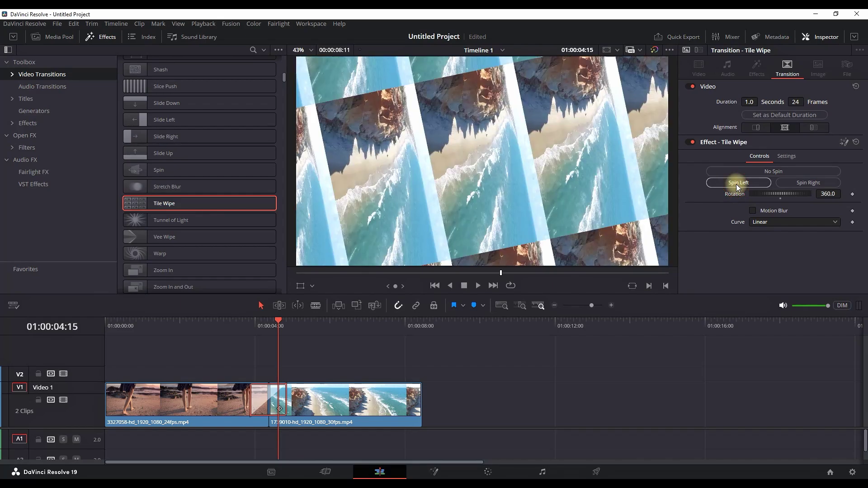
left_click(801, 183)
left_click(799, 172)
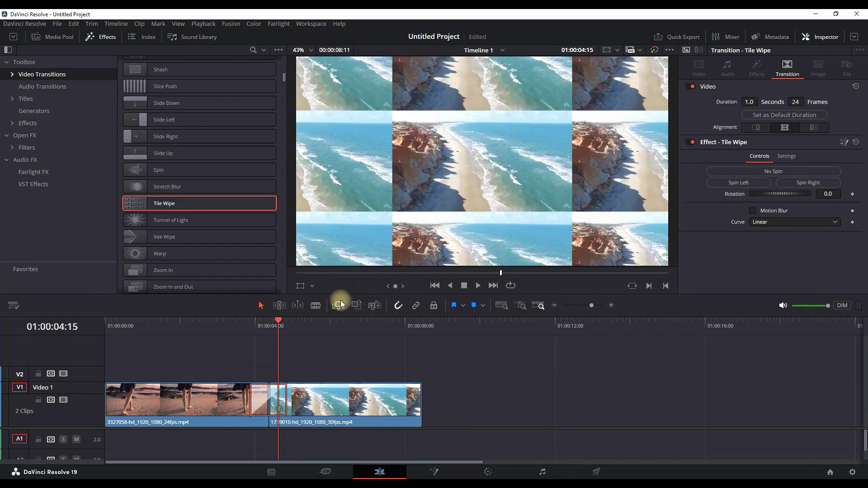
left_click_drag(274, 334, 262, 328)
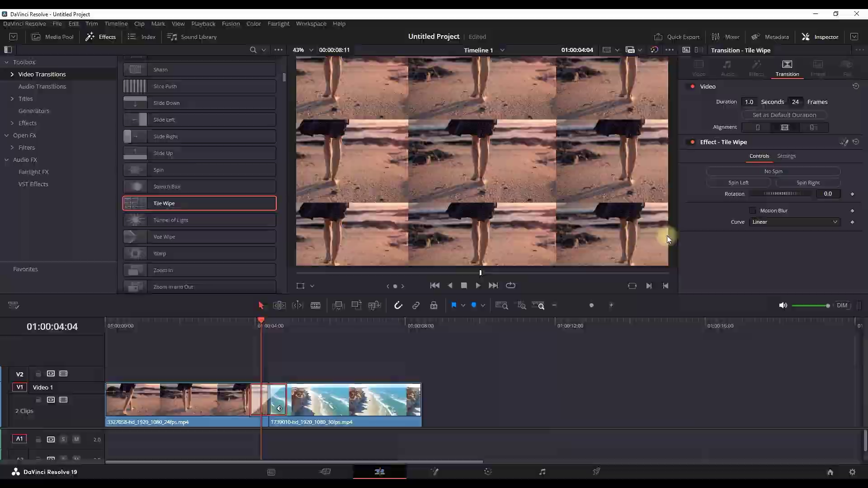